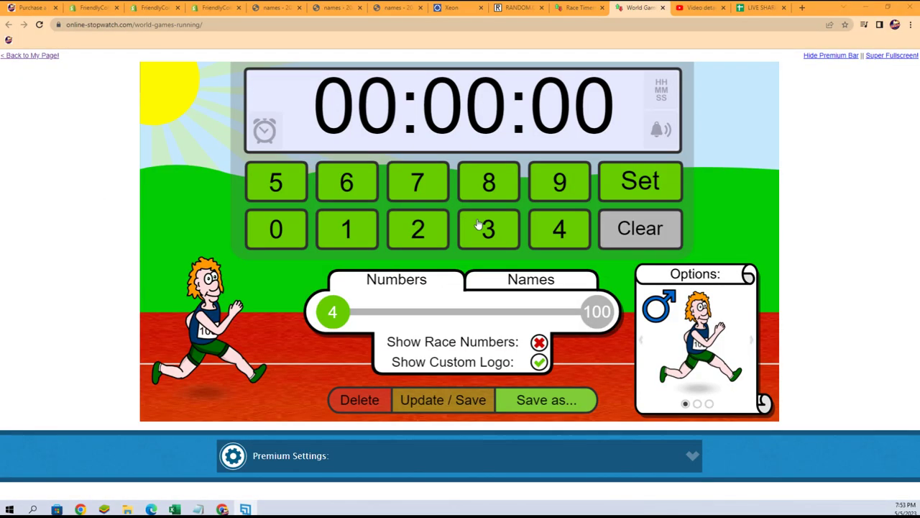
- Set a 30-second countdown, switch runners to names, and clear the sample name list
left_click(485, 227)
key("0")
left_click(535, 280)
left_click(489, 310)
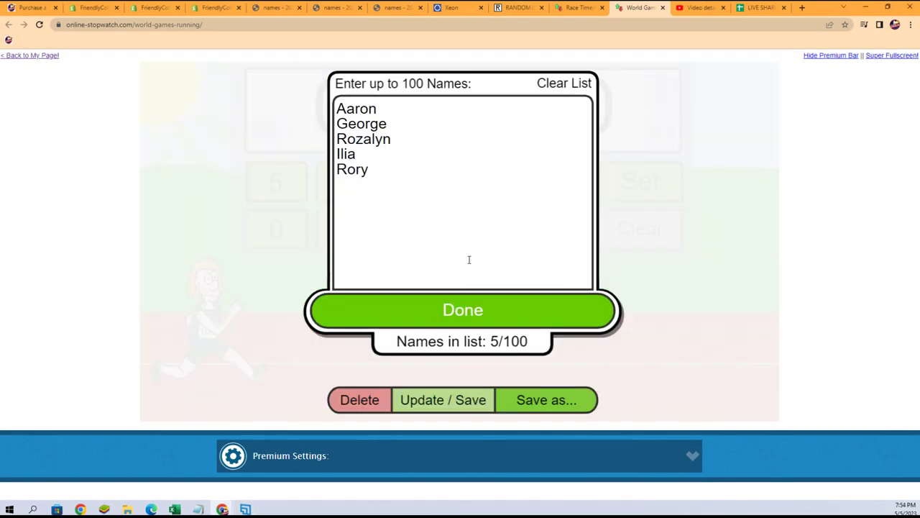
key("shift+Up")
key("shift+Up")
key("shift+Up")
key("shift+Home")
key("BackSpace")
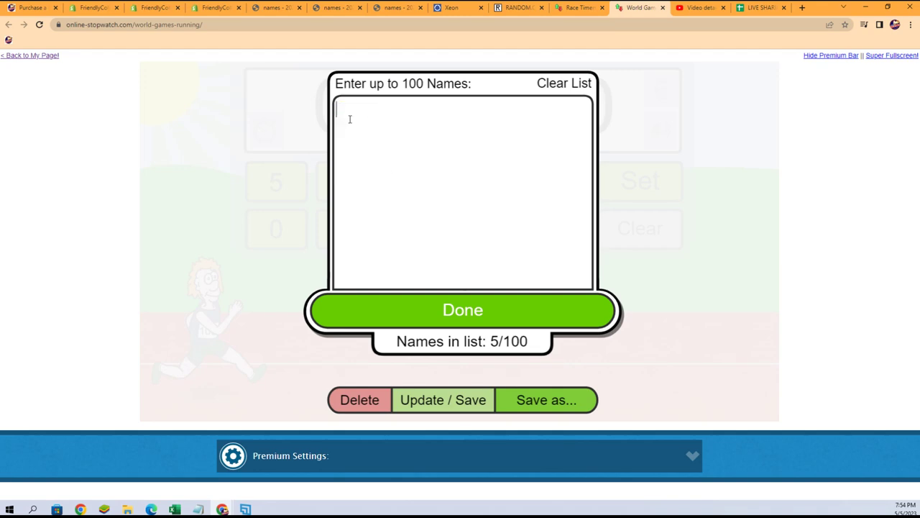
- Copy the five owner names from Notepad into the race's name list and save it
key("alt+Tab")
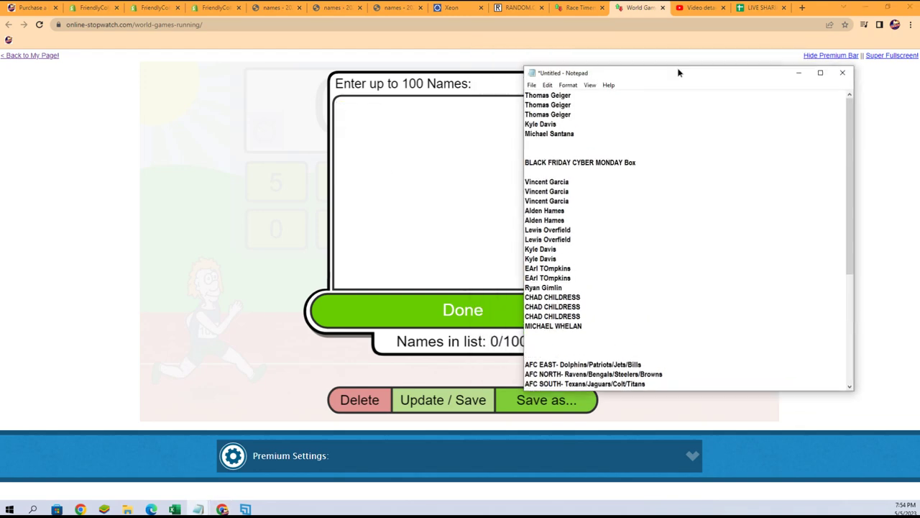
left_click(622, 140)
key("shift+Up")
key("shift+Up")
key("shift+Up")
key("shift+Home")
right_click(567, 106)
left_click(586, 140)
left_click(455, 127)
key("ctrl+v")
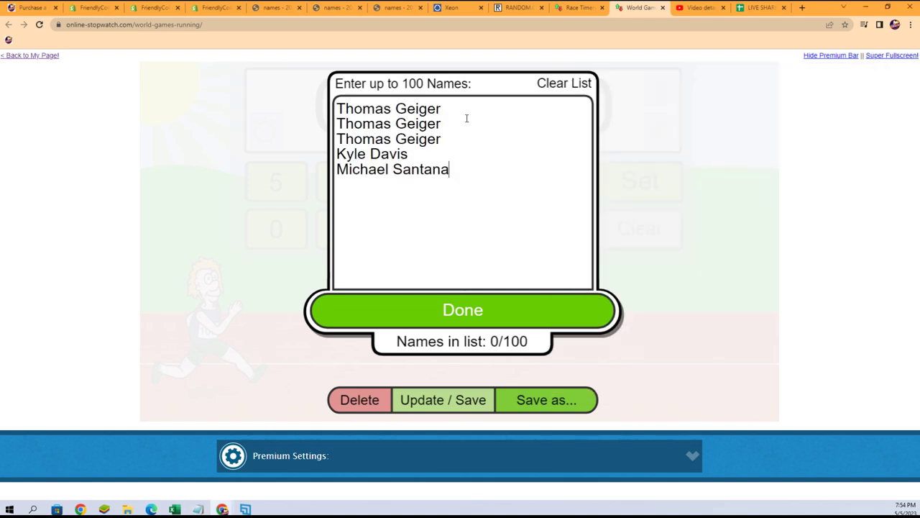
left_click(475, 309)
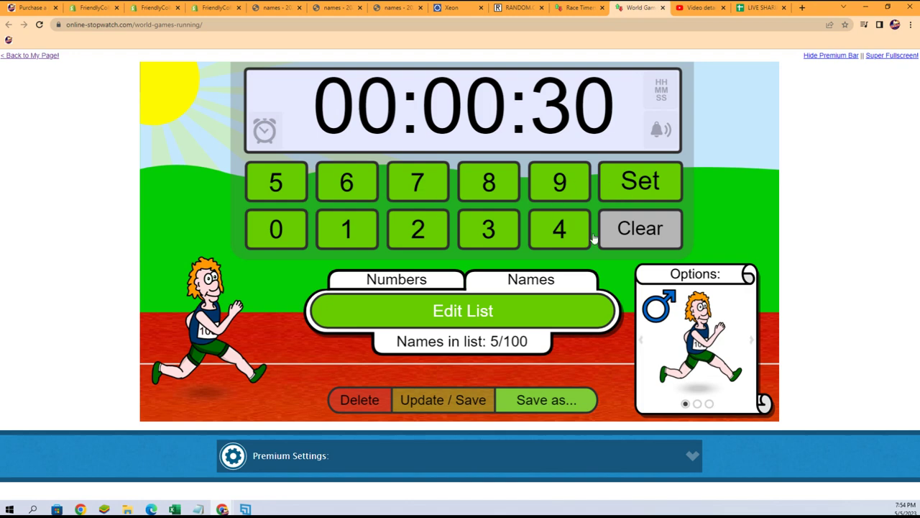
- Load the five-name race, shuffle the runners' lanes, and show it Super Fullscreen
left_click(476, 311)
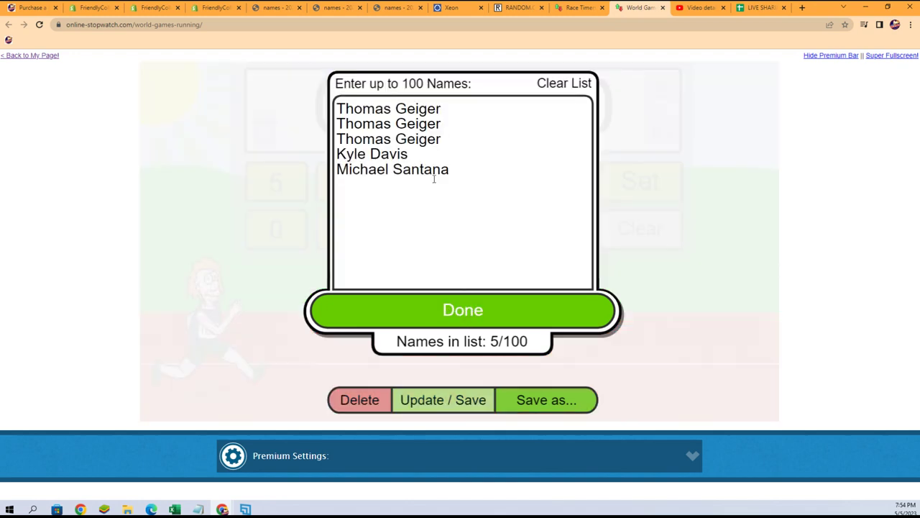
left_click(473, 311)
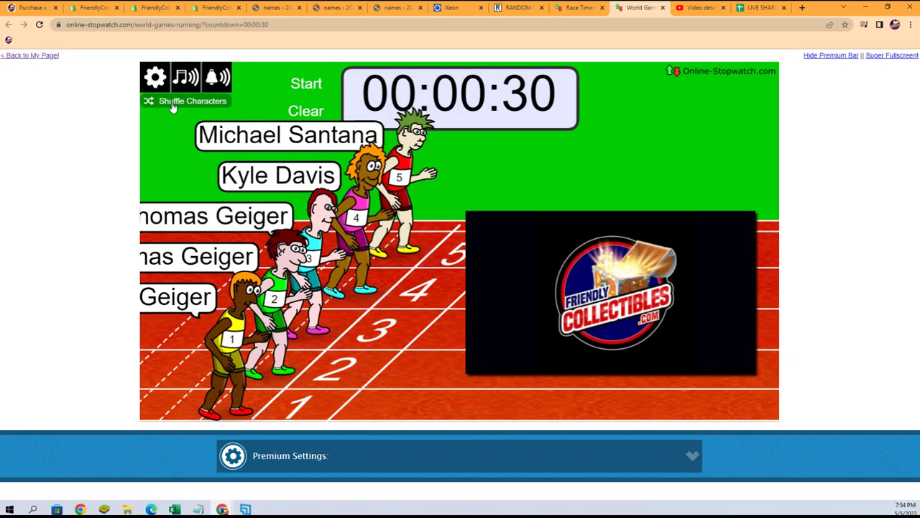
left_click(173, 103)
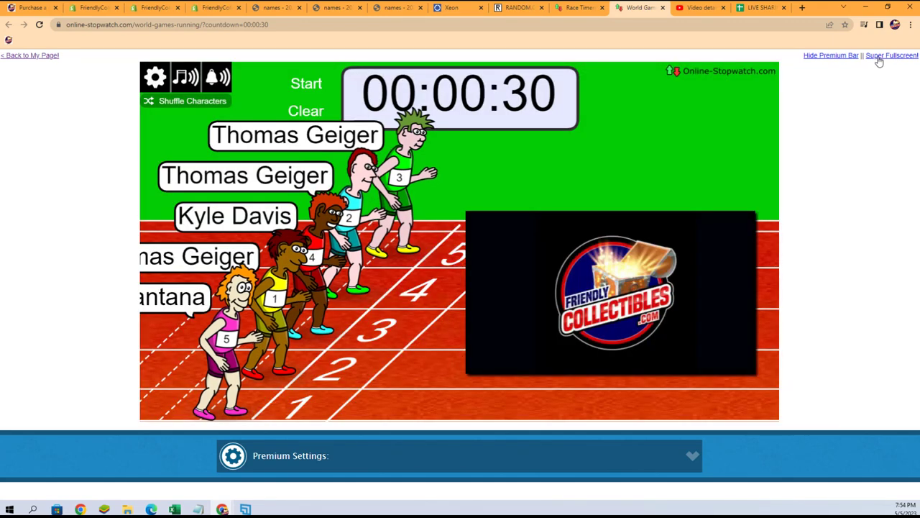
left_click(890, 56)
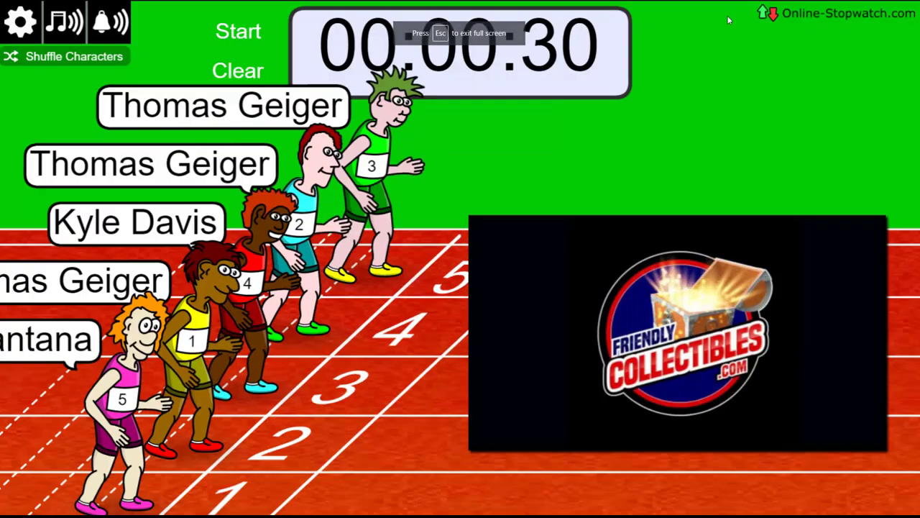
- Start the 30-second race and let it run until runner 5 wins
left_click(224, 31)
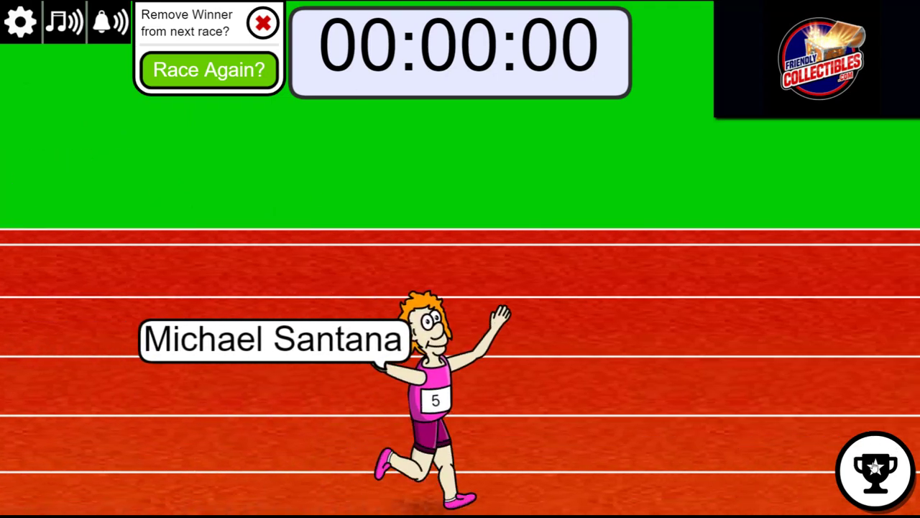
- Show the 1st–5th results table, copy the first-place name, and bring Notepad forward
left_click(873, 468)
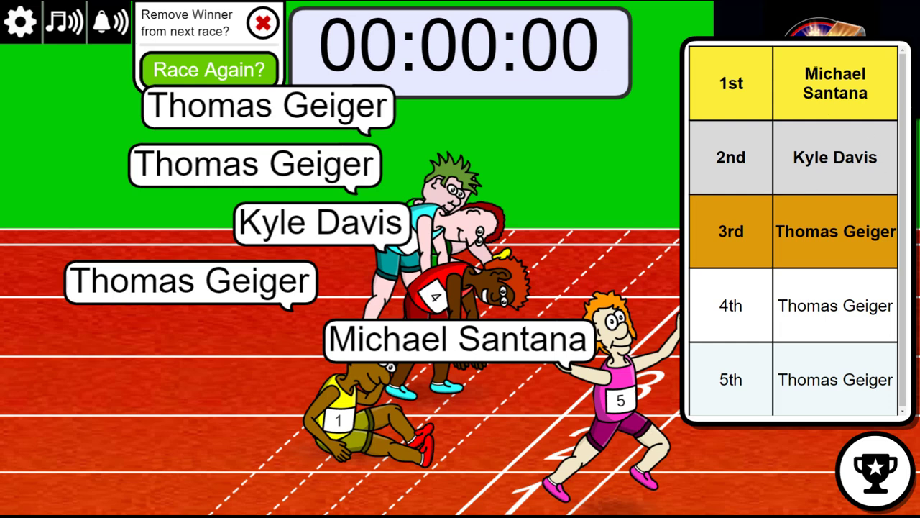
left_click_drag(804, 72, 868, 101)
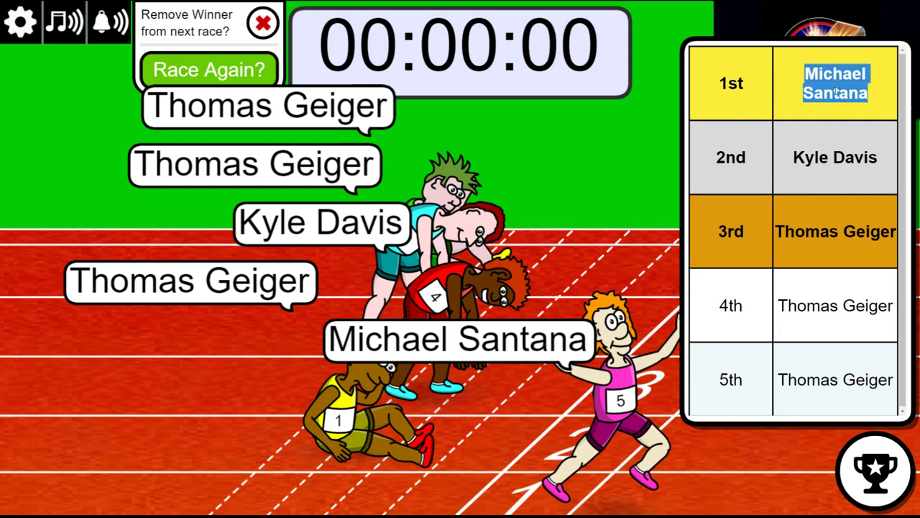
right_click(836, 89)
left_click(838, 99)
key("alt+Tab")
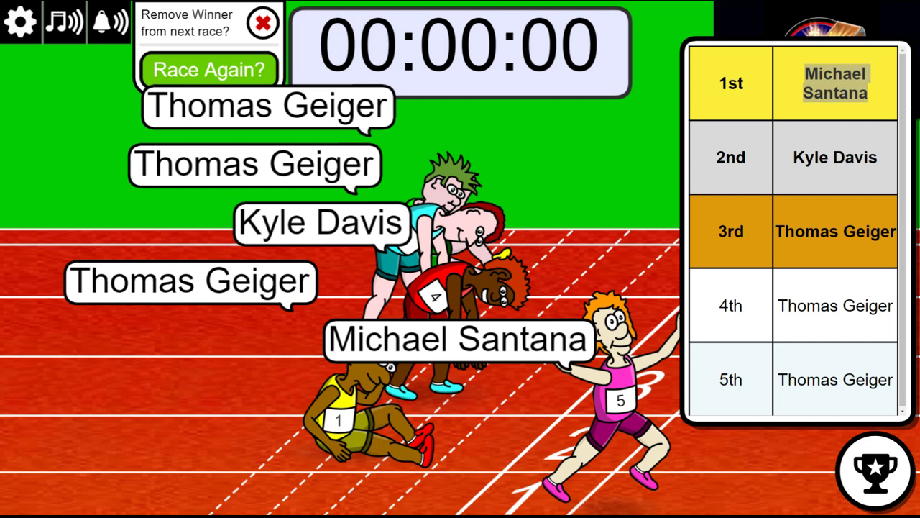
key("alt+Tab")
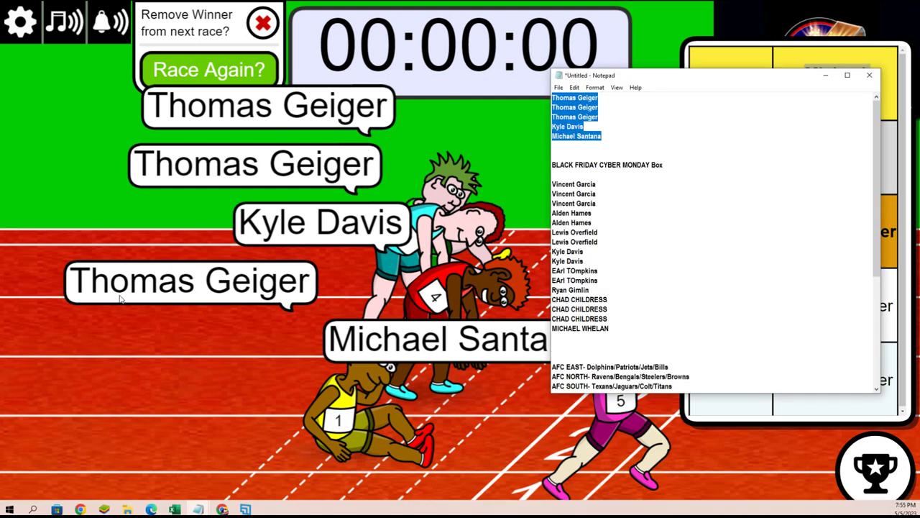
- Copy the winner's name line in the Notepad owner list
left_click(618, 329)
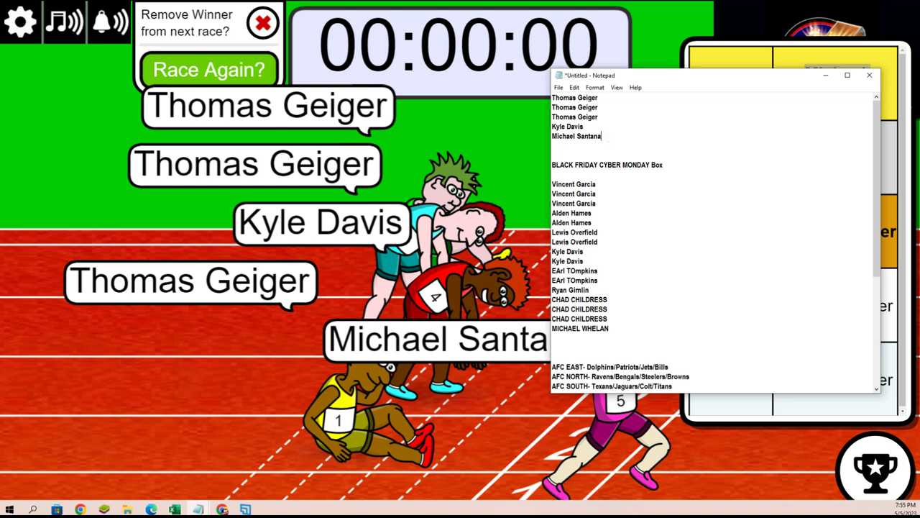
left_click_drag(601, 136, 558, 137)
right_click(566, 139)
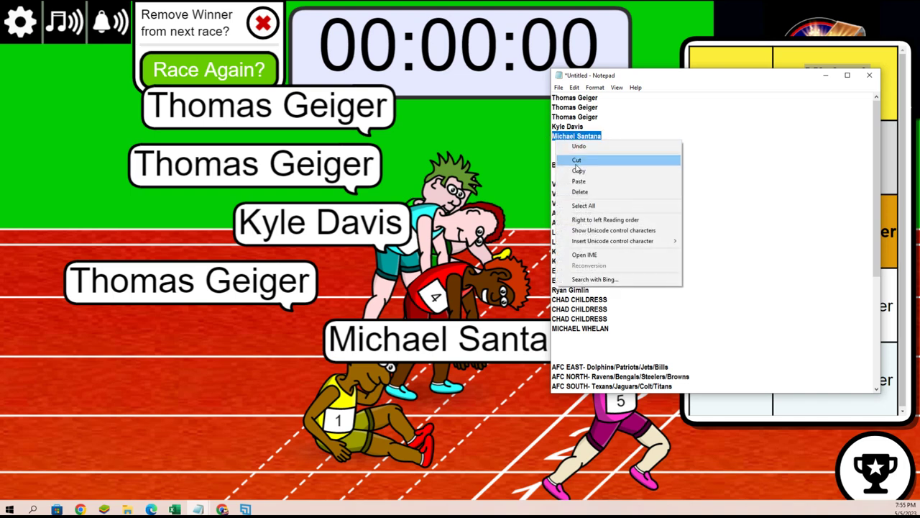
left_click(584, 173)
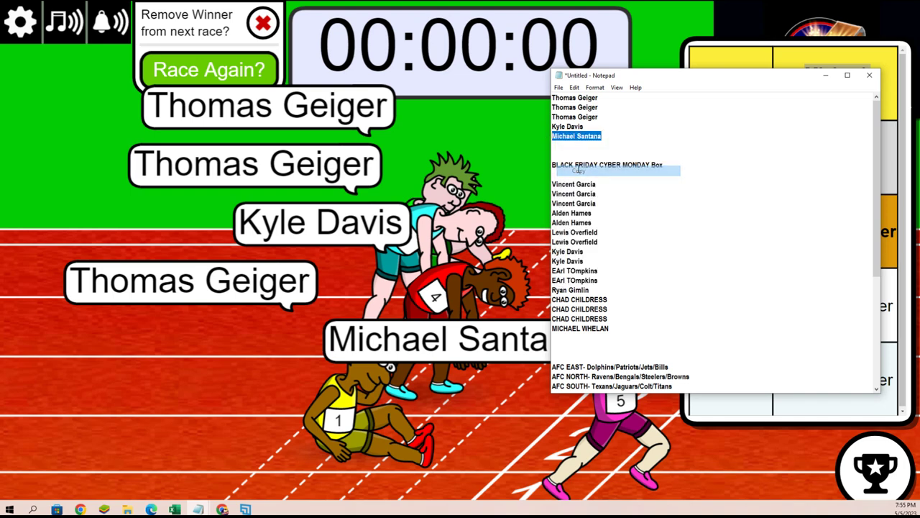
left_click(615, 328)
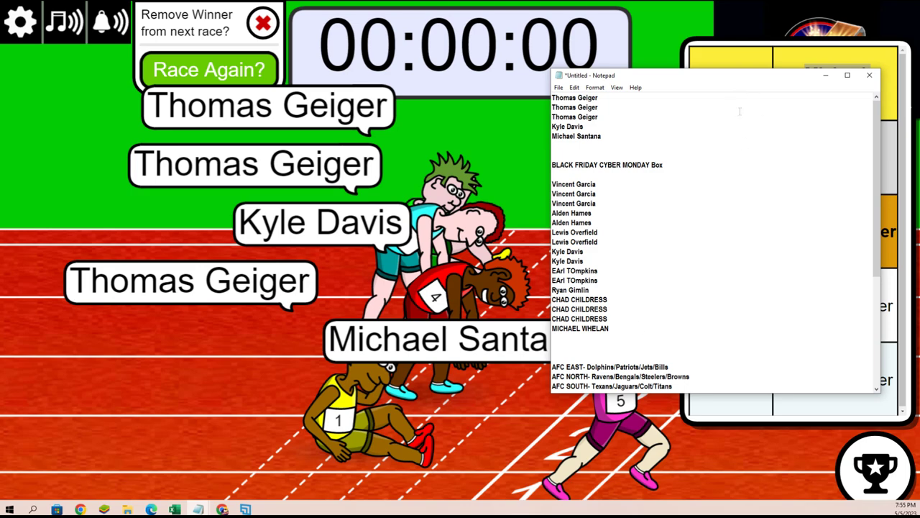
- Copy the second-place name from the race results table
key("alt+Tab")
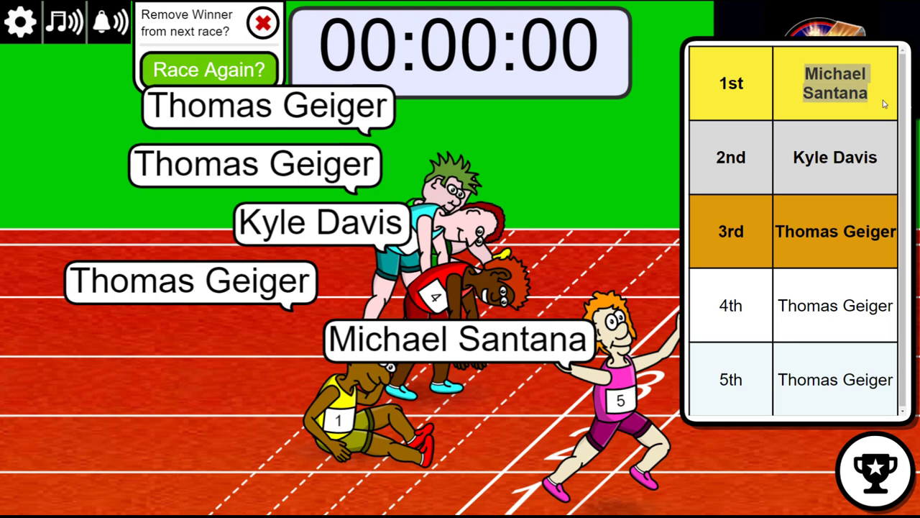
left_click_drag(885, 158, 794, 158)
right_click(796, 158)
left_click(812, 164)
key("alt+Tab")
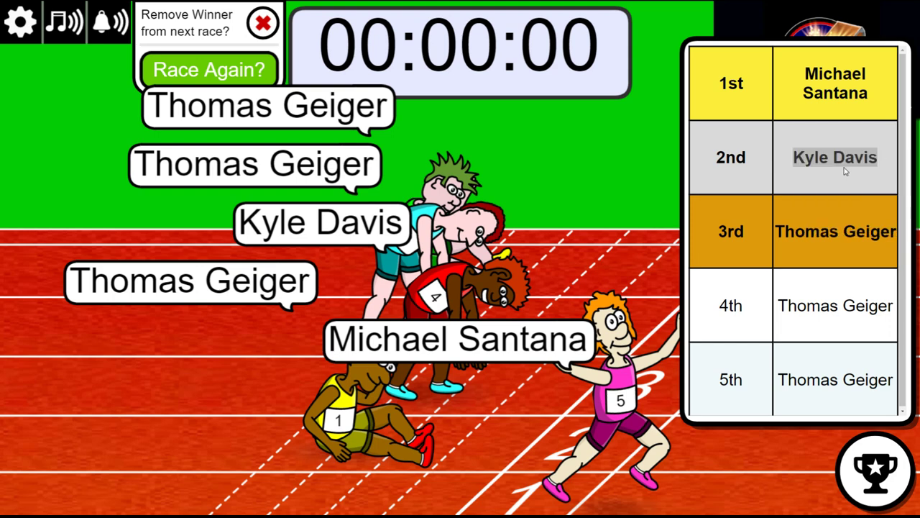
- Go to the List Randomizer page and cut the five race names from the notes
left_click(461, 31)
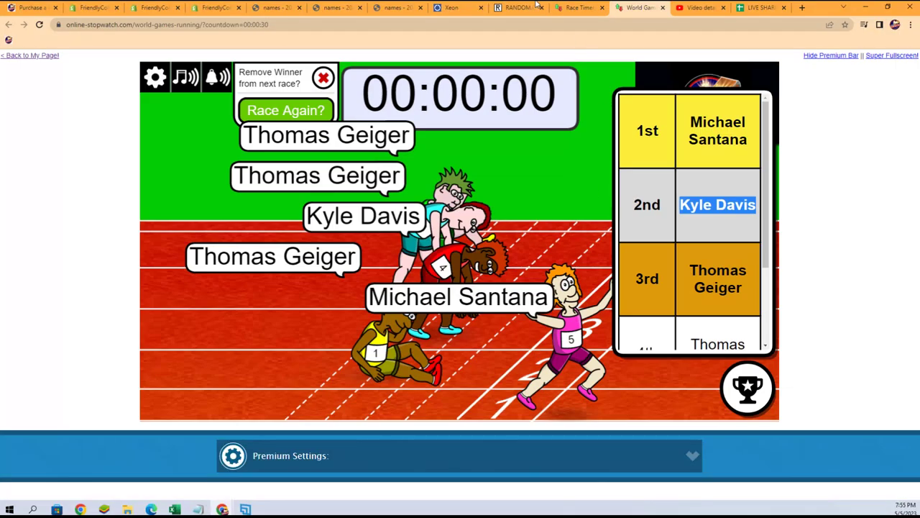
left_click(516, 7)
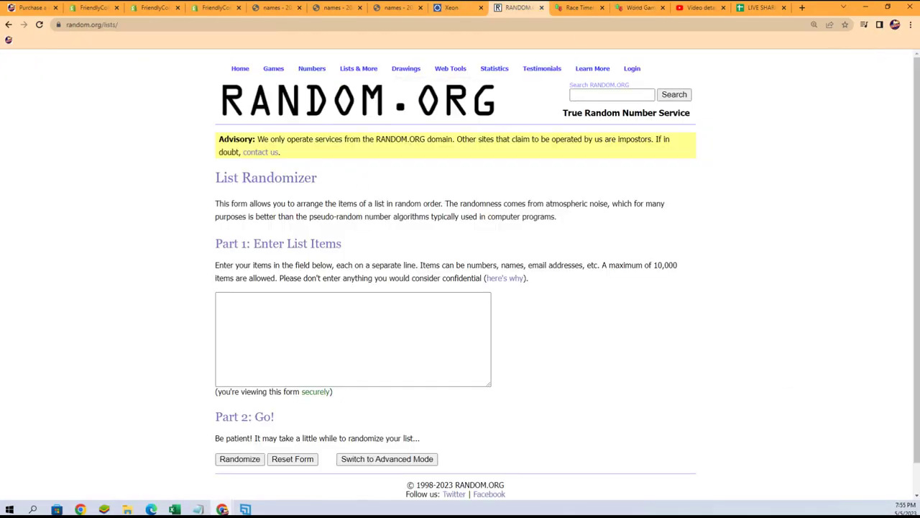
left_click(198, 509)
left_click_drag(598, 149, 515, 103)
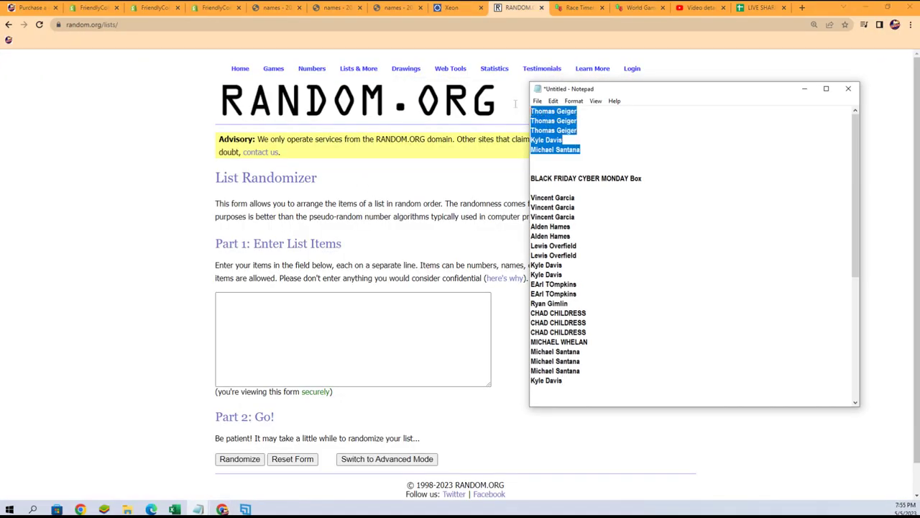
key("ctrl+x")
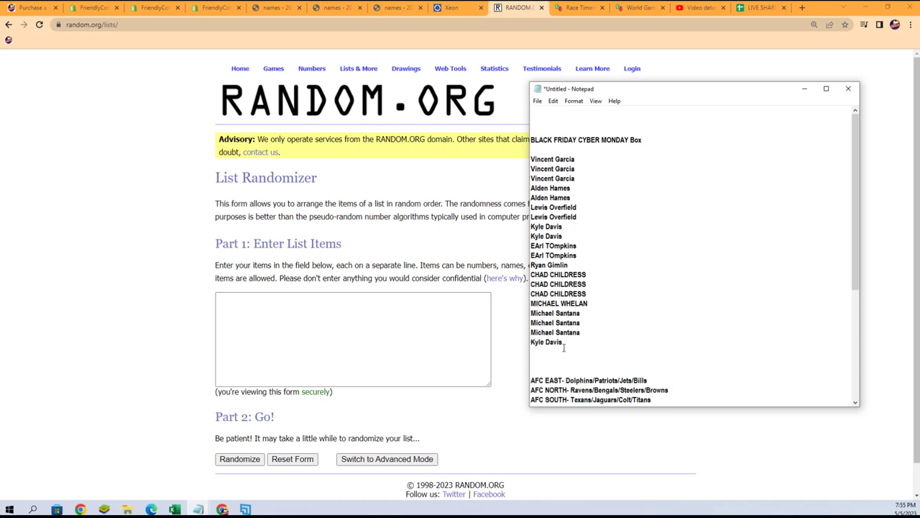
- Paste the twenty owner names from Notepad into the List Randomizer box
mouse_move(565, 341)
left_mouse_down()
mouse_move(536, 226)
mouse_move(533, 160)
left_mouse_up()
right_click(540, 185)
left_click(571, 222)
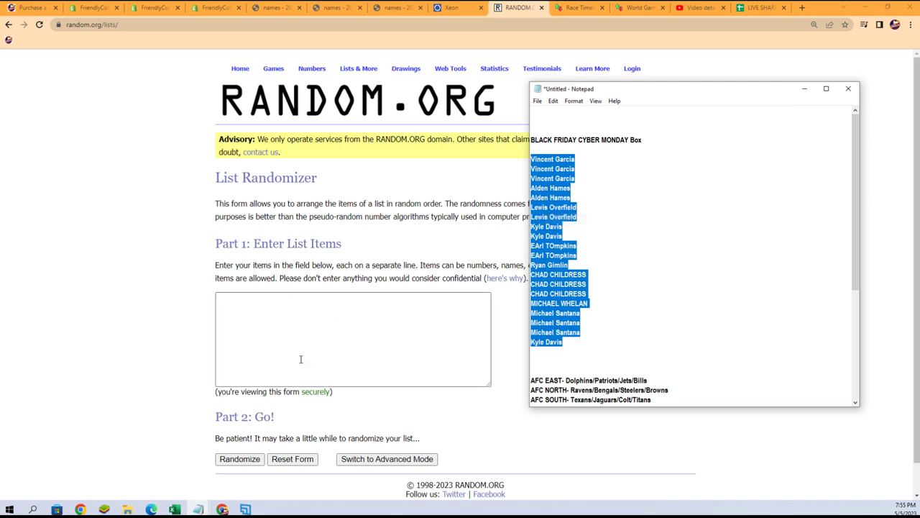
left_click(265, 314)
right_click(316, 302)
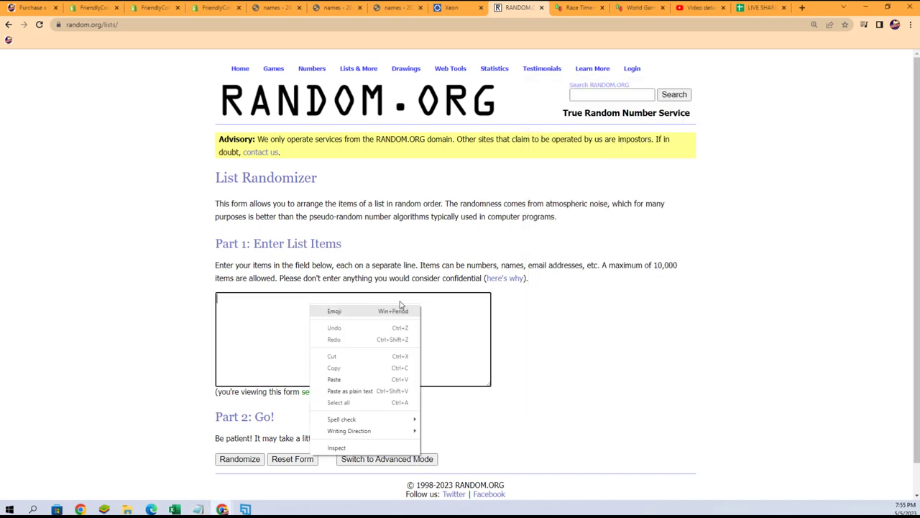
left_click(347, 379)
- Randomize the 20 owner names six times in a row
left_click(236, 461)
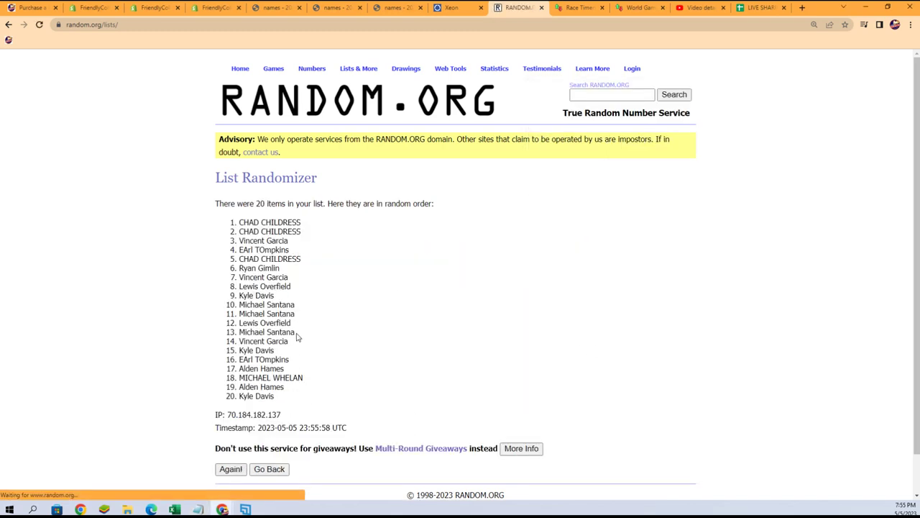
left_click(230, 472)
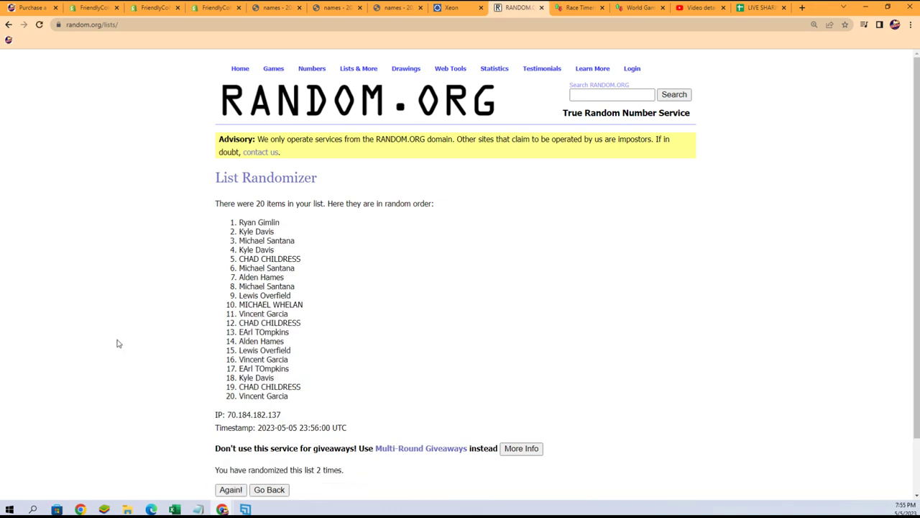
scroll(199, 288, "down", 2)
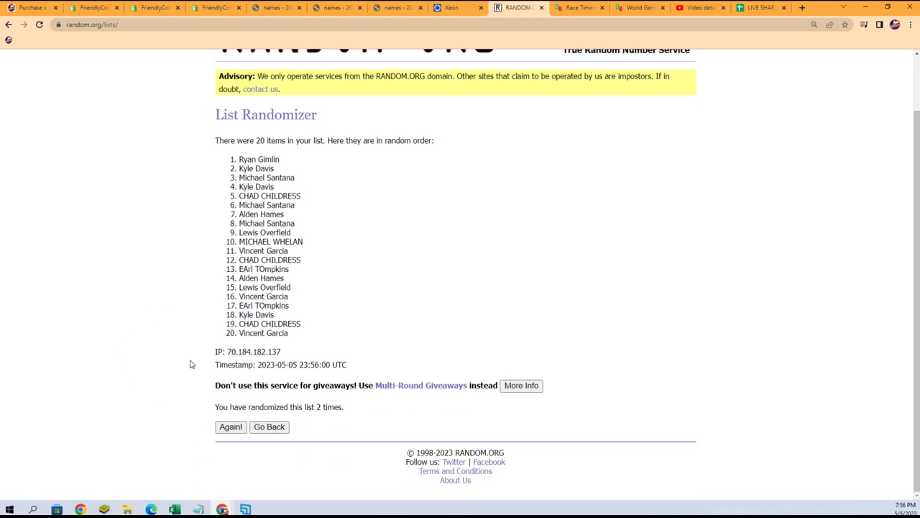
left_click(231, 427)
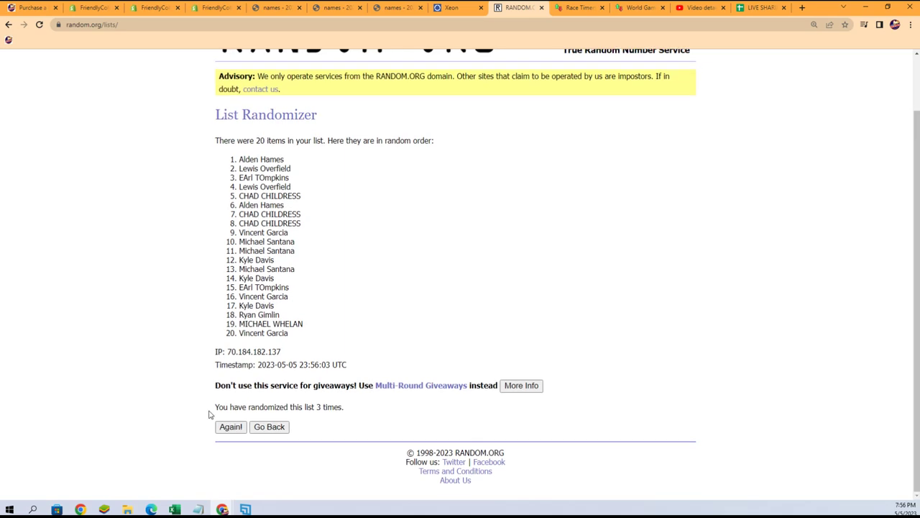
left_click(230, 426)
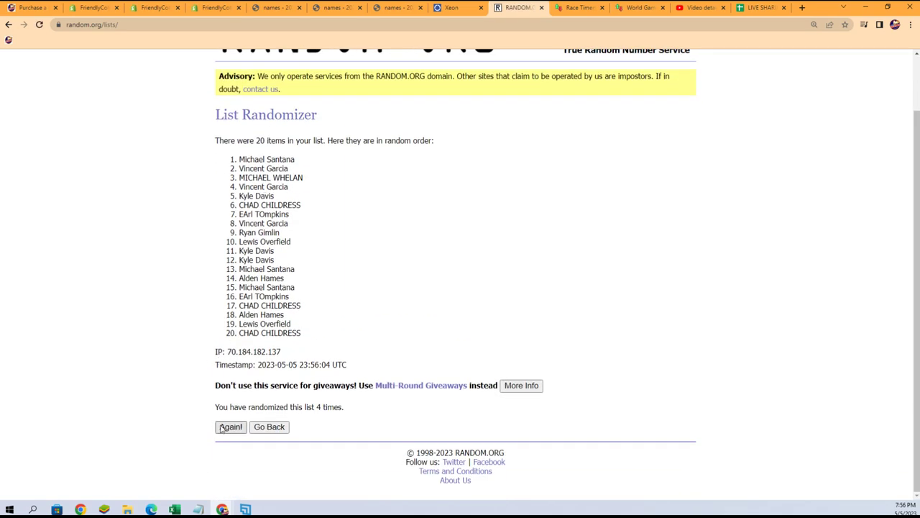
left_click(229, 426)
left_click(228, 428)
scroll(167, 354, "down", 2)
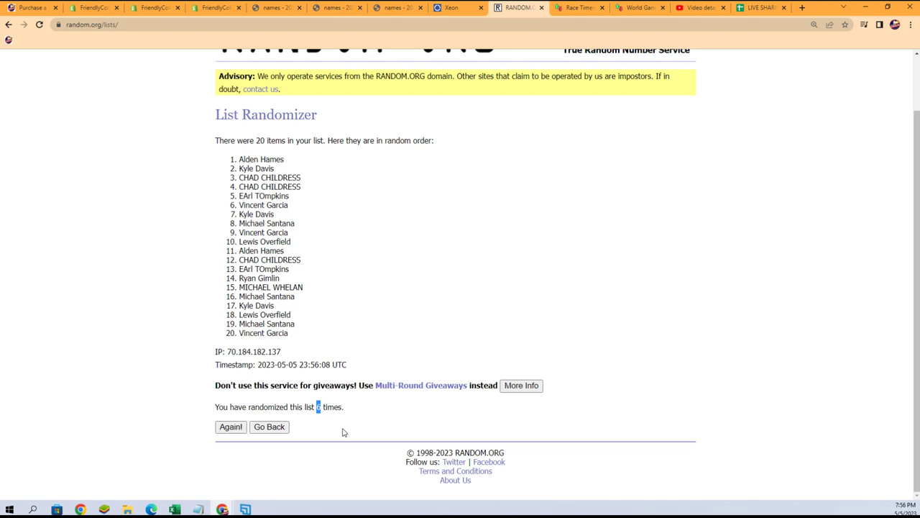
- Randomize the owner names a seventh time and copy all 20 names
left_click(230, 429)
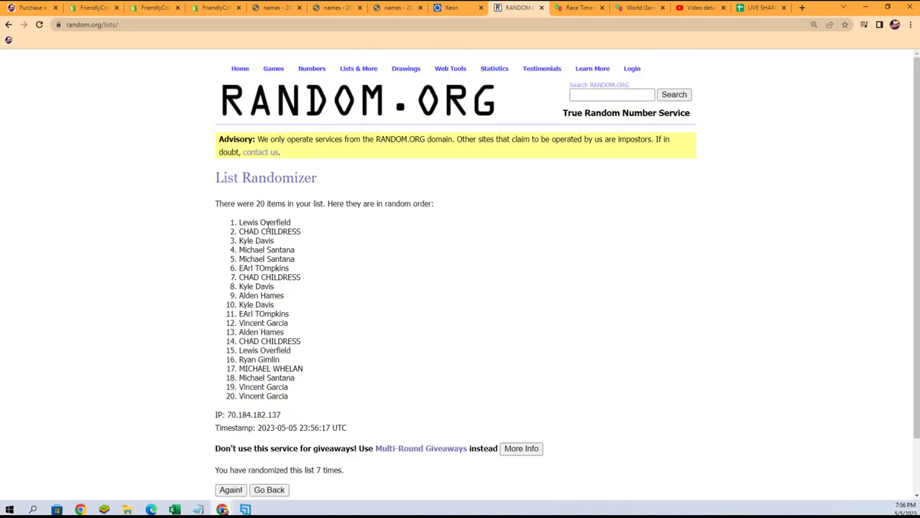
mouse_move(239, 219)
left_mouse_down()
mouse_move(291, 236)
mouse_move(289, 413)
mouse_move(299, 397)
left_mouse_up()
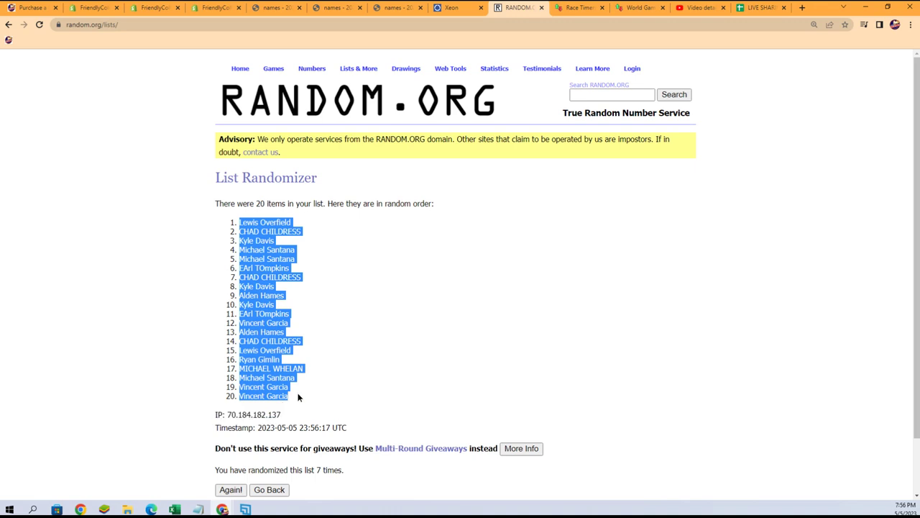
right_click(265, 282)
left_click(287, 290)
- Check the Notepad name list, then move on to Excel's start screen
key("alt+Tab")
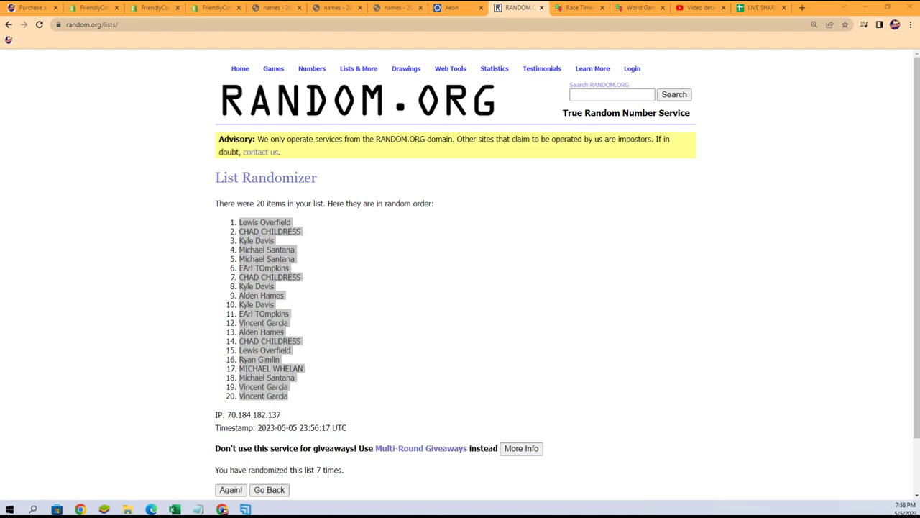
key("alt+Tab")
scroll(674, 257, "down", 6)
scroll(659, 264, "up", 9)
scroll(653, 254, "down", 9)
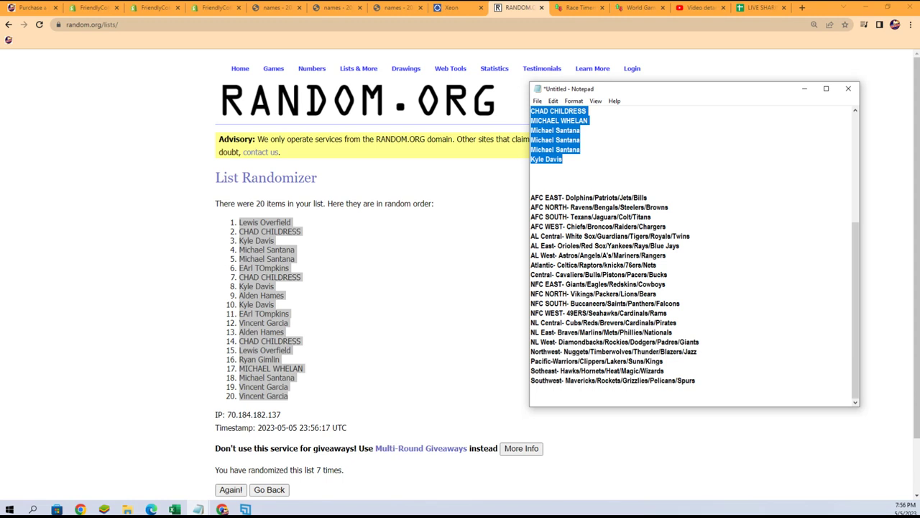
key("alt+Tab")
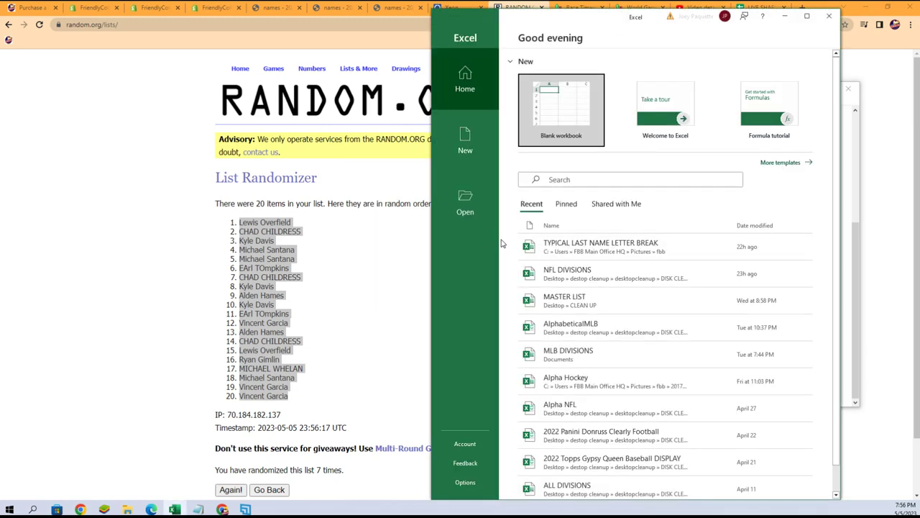
- Create a blank workbook, widen column A, and enter OWNERS in A1 and DIVISIONS in B1
left_click(567, 130)
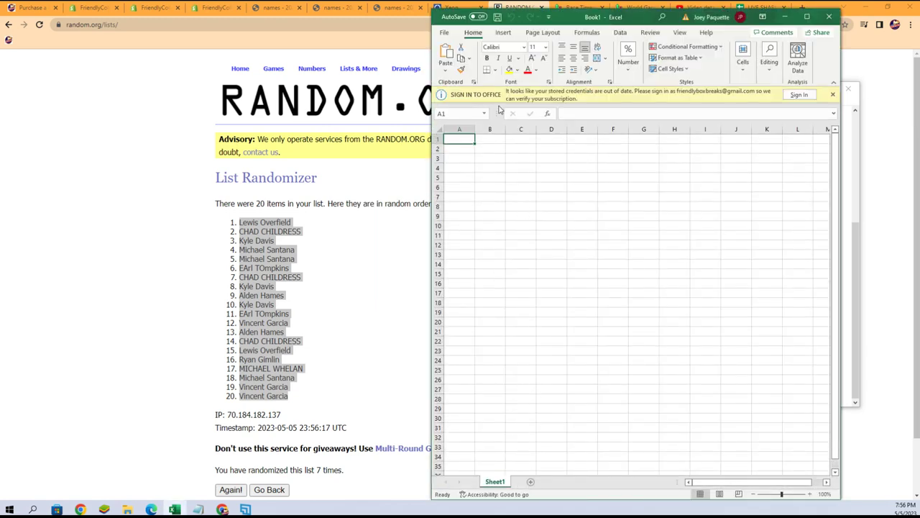
left_click(458, 130)
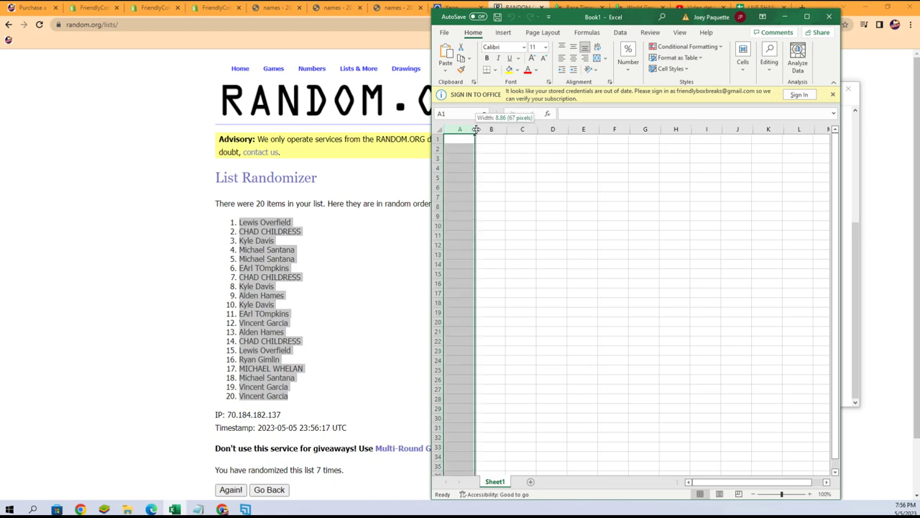
left_click_drag(474, 129, 520, 130)
left_click(495, 140)
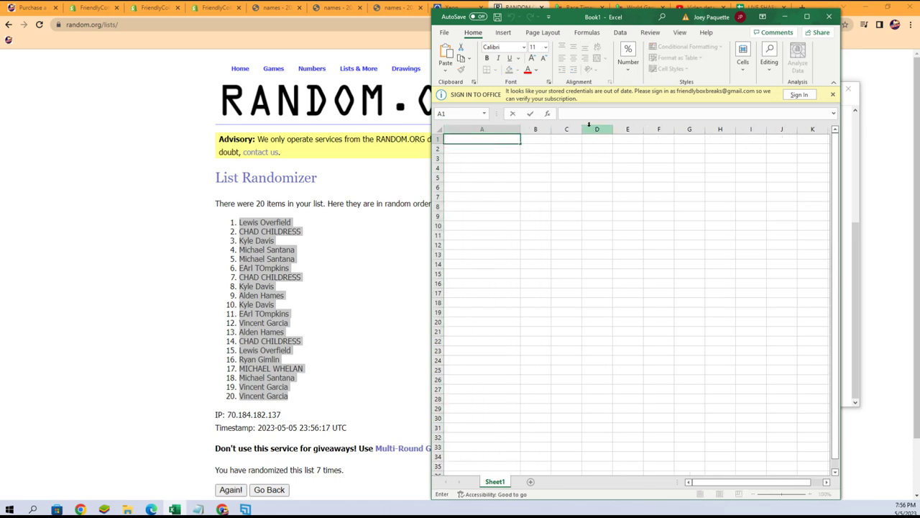
type("OWNERS")
key("Tab")
type("DI")
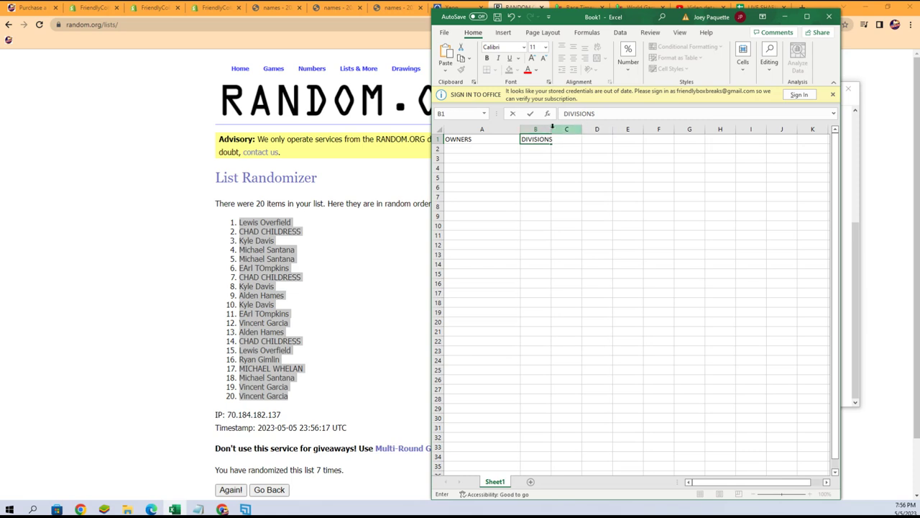
- Widen column B, dismiss the sign-in notice, and zoom the sheet to about 172%
left_click(550, 126)
left_click_drag(553, 130, 635, 135)
left_click(832, 94)
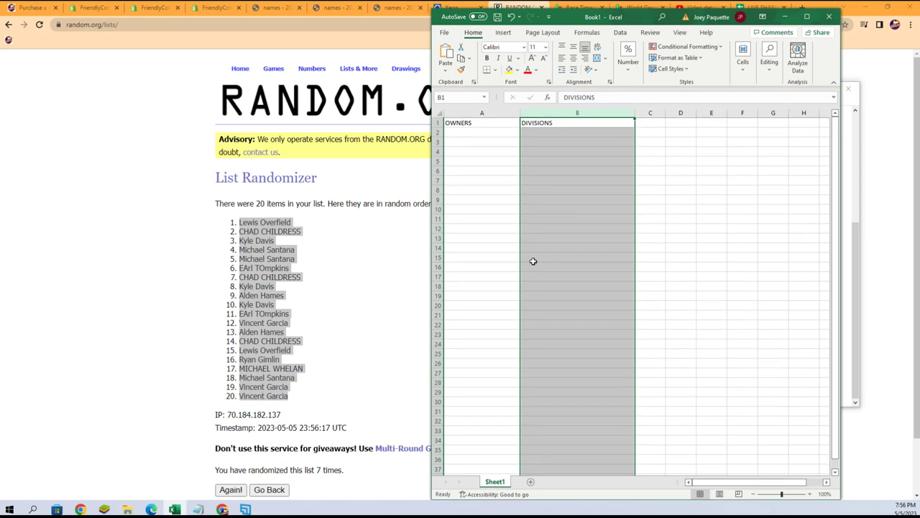
left_click(789, 494)
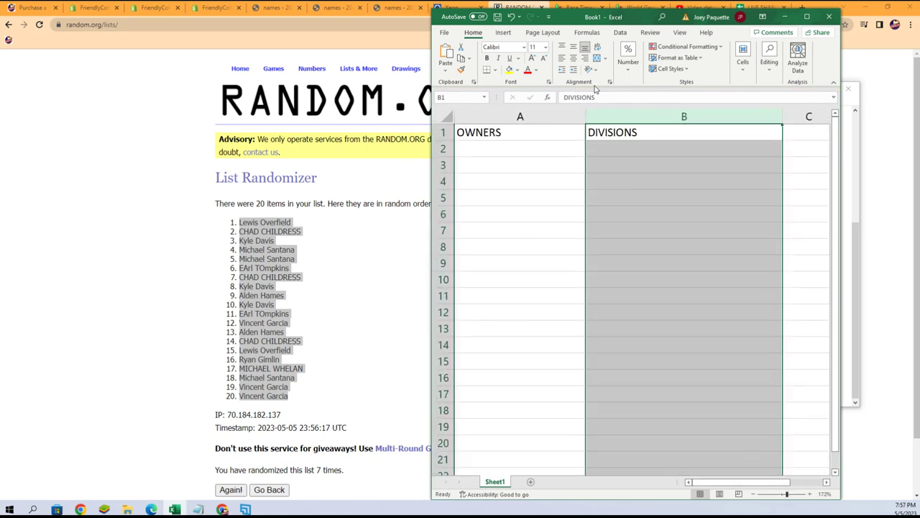
- Paste the 20 randomized names as plain text into A2:A21
left_click(477, 150)
right_click(476, 149)
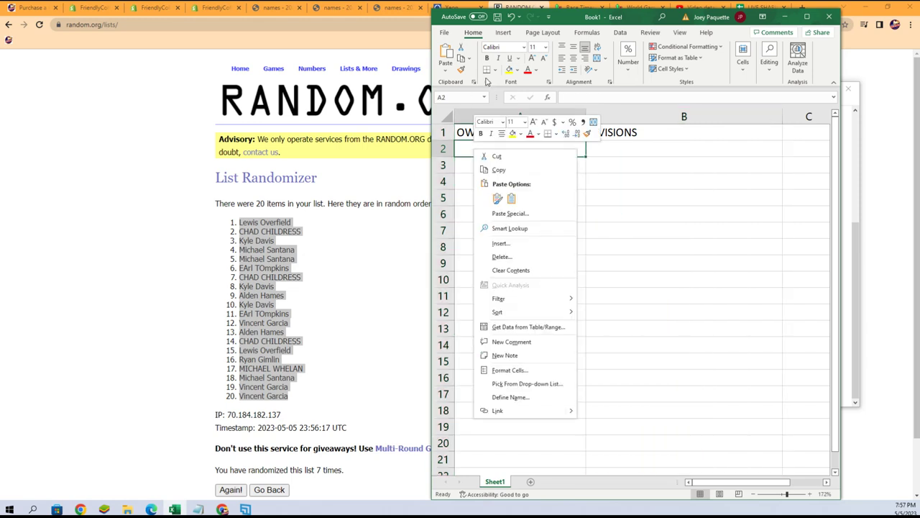
left_click(511, 215)
left_click(434, 161)
left_click(579, 300)
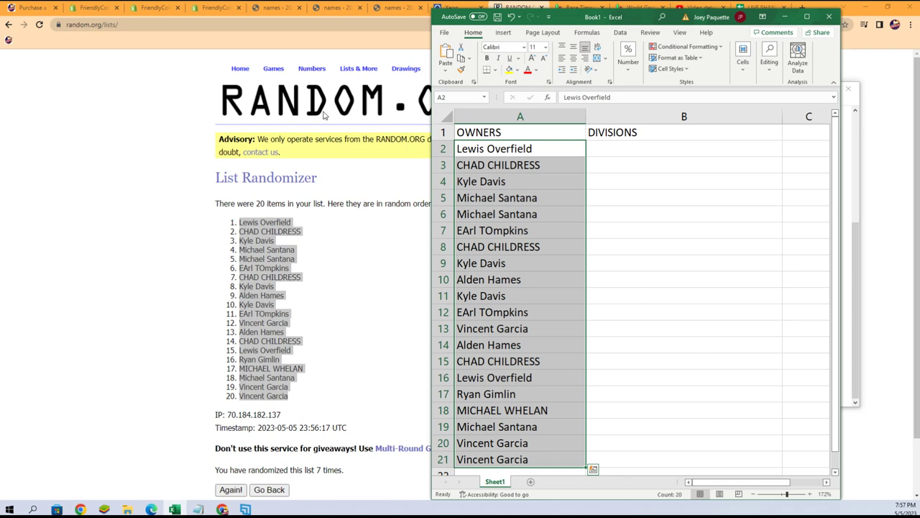
- Open a fresh List Randomizer form and copy the 20 division lines from Notepad, undoing an accidental paste
left_click(359, 68)
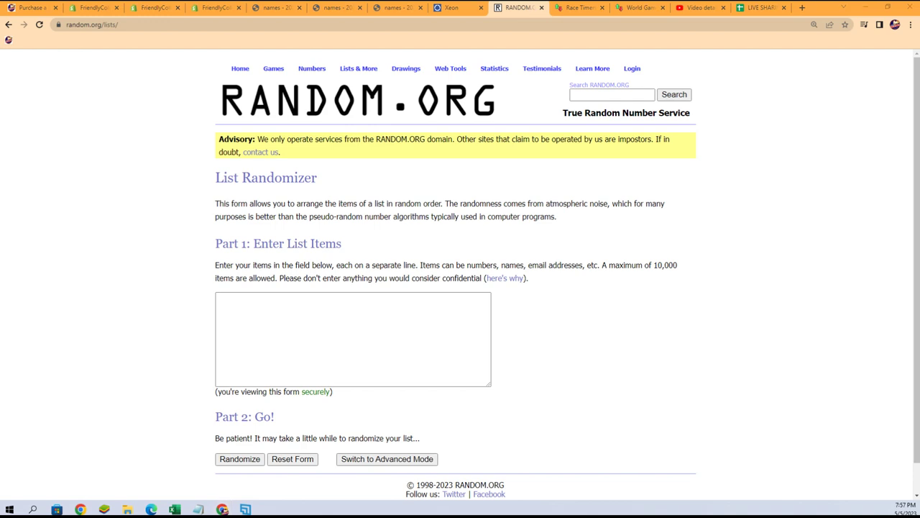
key("alt+Tab")
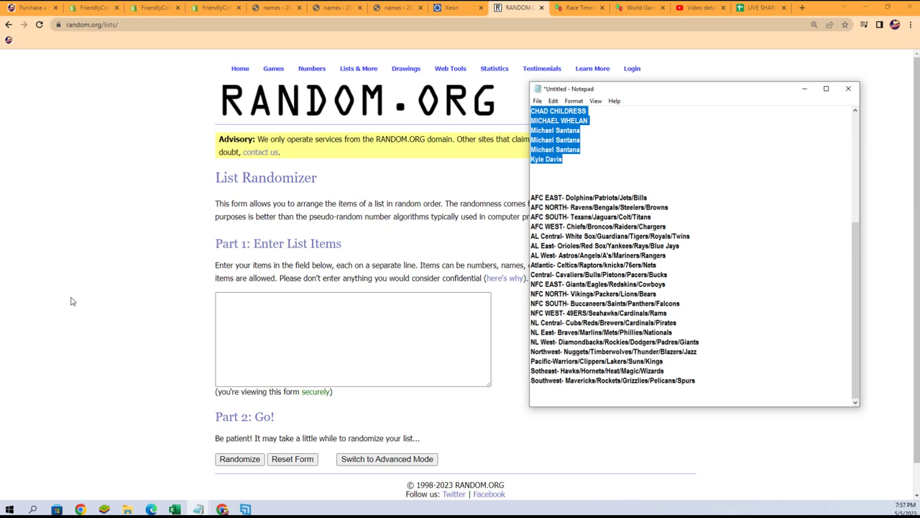
mouse_move(698, 382)
left_mouse_down()
mouse_move(536, 352)
mouse_move(524, 200)
left_mouse_up()
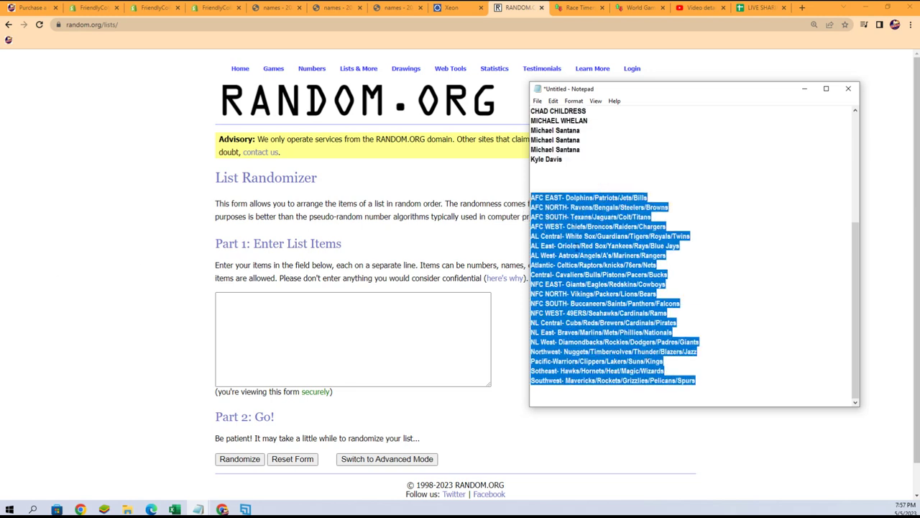
right_click(575, 294)
left_click(594, 335)
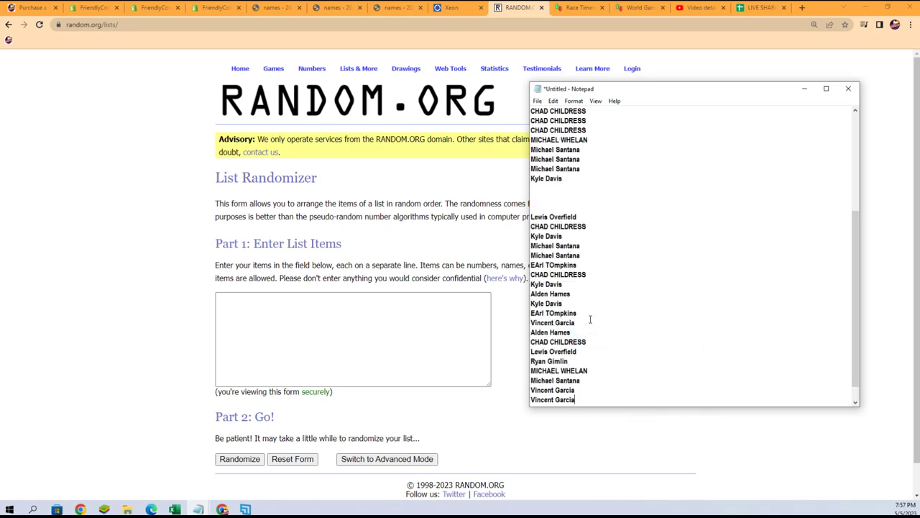
right_click(579, 254)
left_click(594, 260)
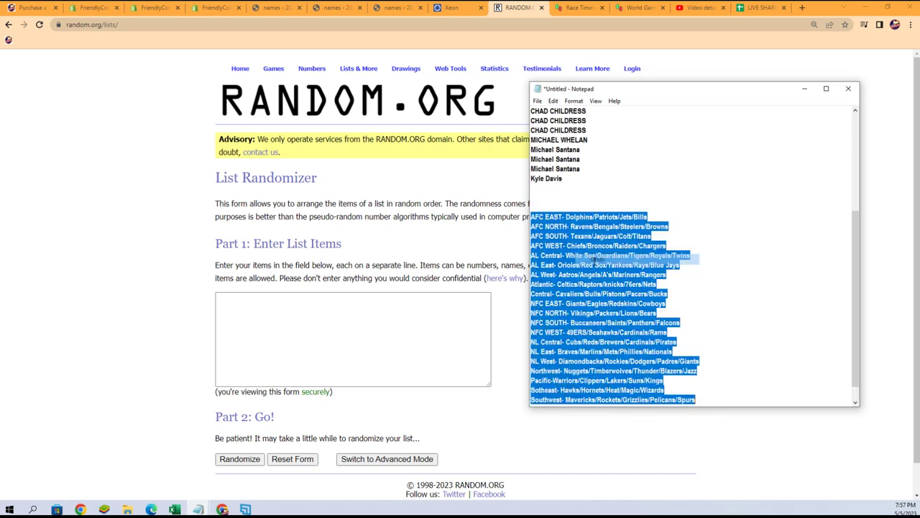
right_click(580, 272)
left_click(596, 296)
- Paste the division lines into the list box and randomize them
left_click(309, 319)
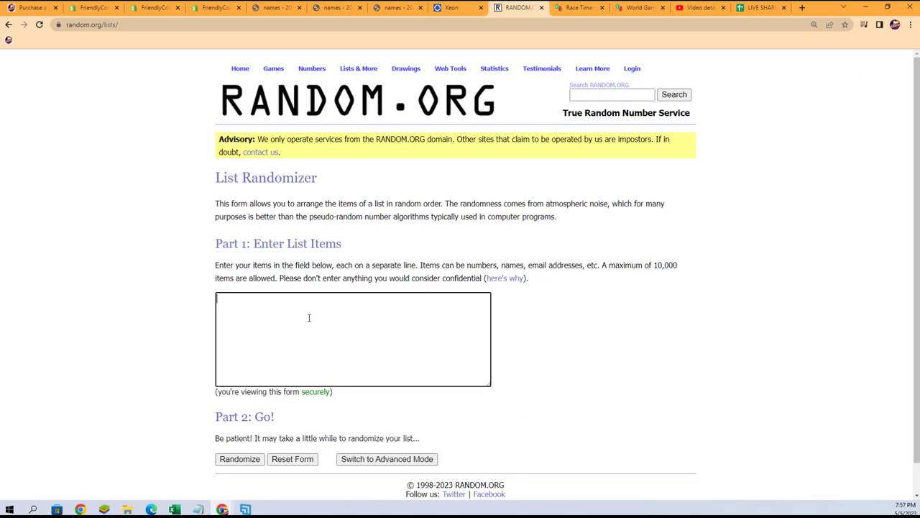
key("ctrl+v")
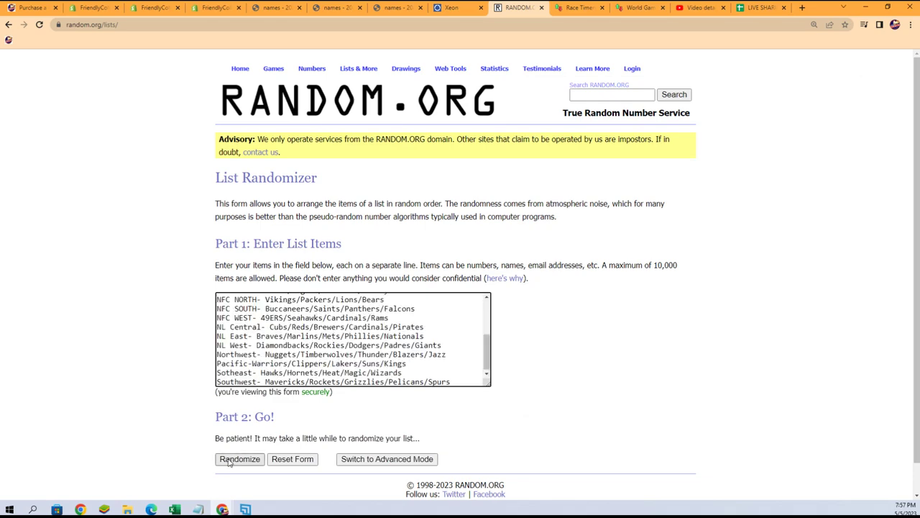
left_click(234, 461)
- Reshuffle the division list until it reads randomized 7 times
left_click(229, 470)
left_click(230, 489)
scroll(261, 441, "down", 1)
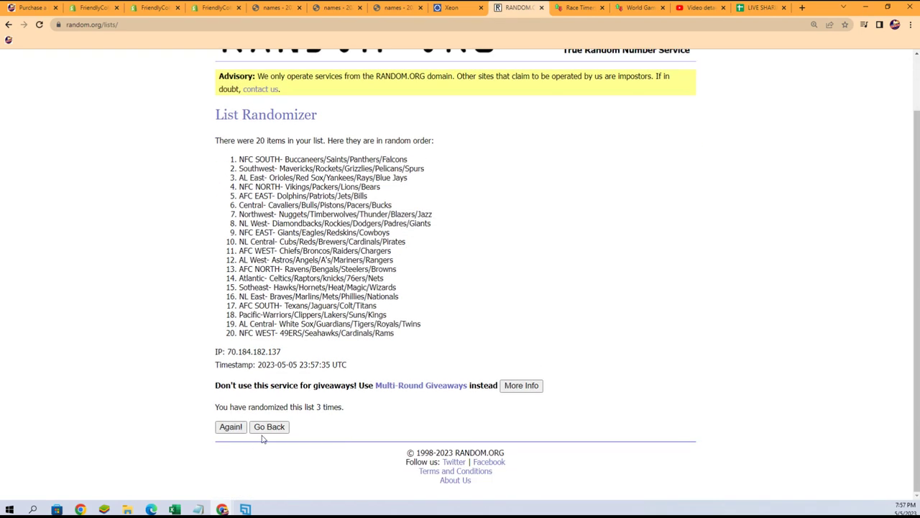
left_click(231, 429)
left_click(230, 427)
left_click(229, 427)
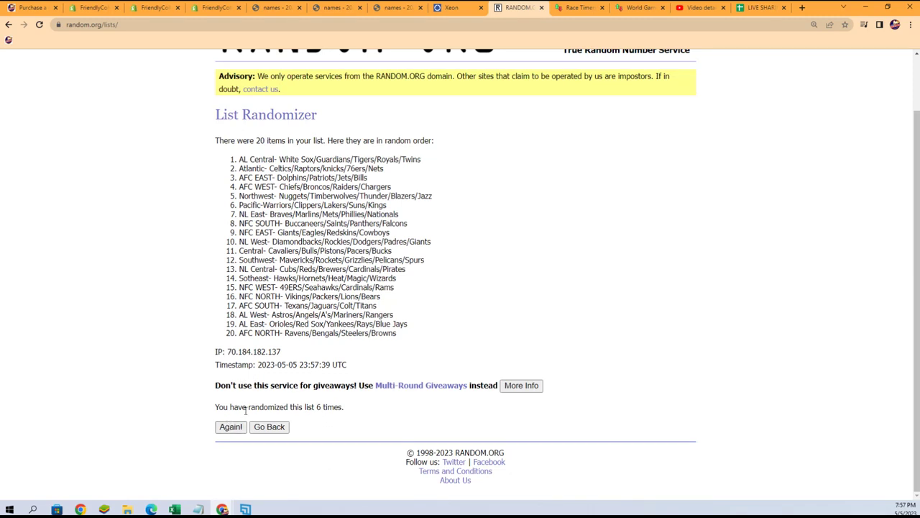
left_click(231, 426)
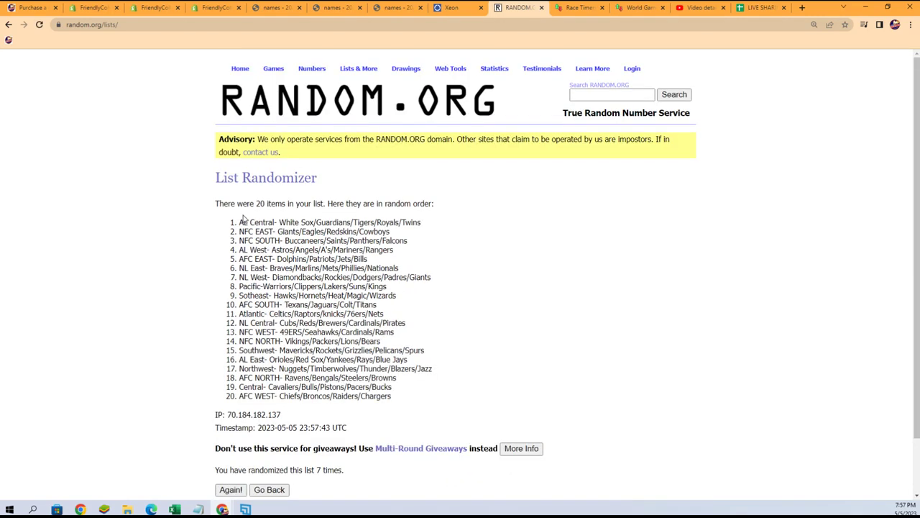
- Copy the final order of the 20 division lines, AL Central through AFC WEST
mouse_move(241, 221)
left_mouse_down()
mouse_move(402, 279)
mouse_move(389, 395)
mouse_move(406, 412)
mouse_move(393, 401)
left_mouse_up()
right_click(343, 370)
left_click(359, 380)
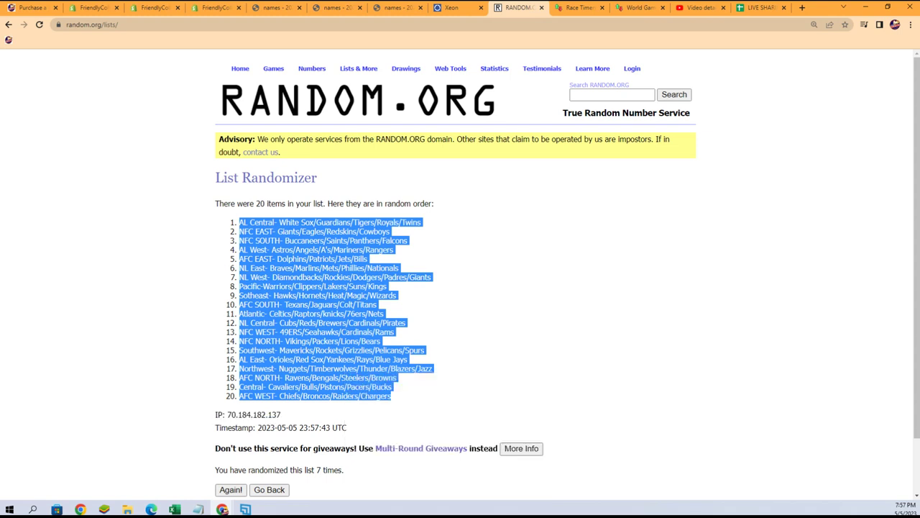
- Paste the 20 shuffled divisions as plain text into B2:B21, then narrow column A to fit the names
key("alt+Tab")
left_click(631, 150)
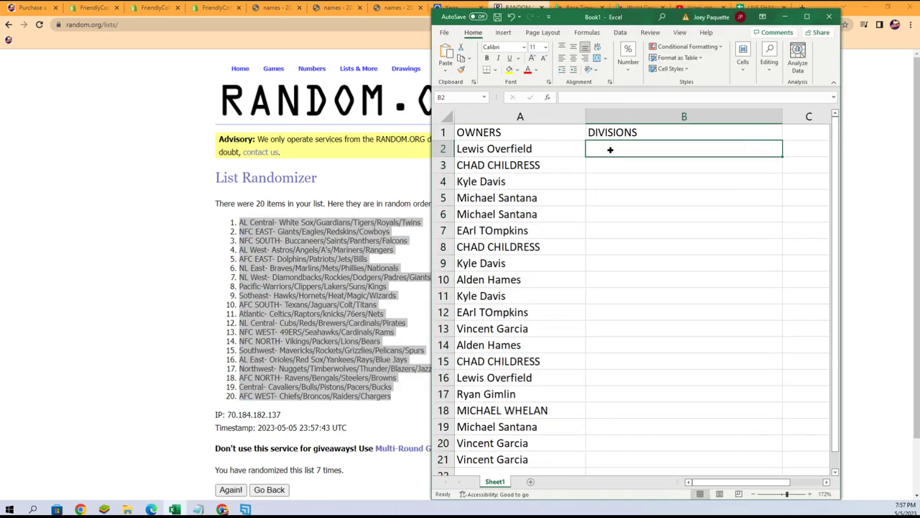
right_click(632, 150)
key("Escape")
key("ctrl+alt+v")
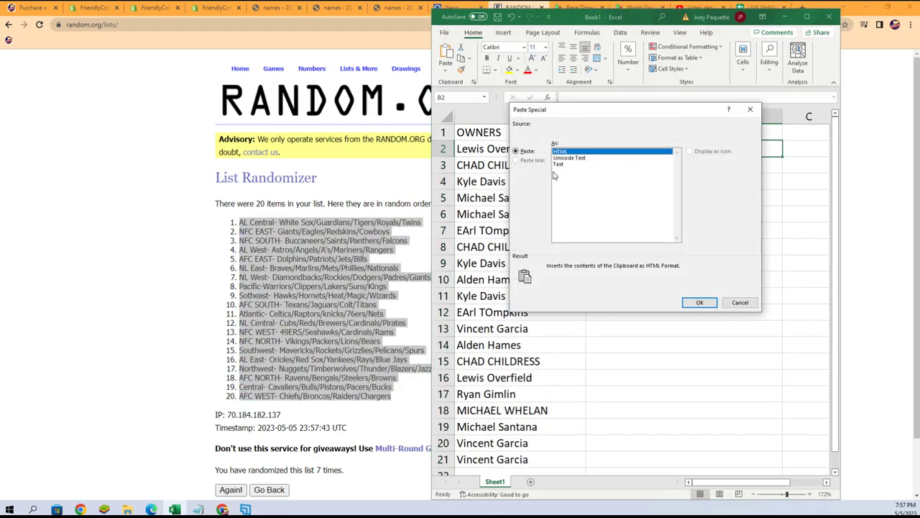
left_click(559, 165)
left_click(697, 303)
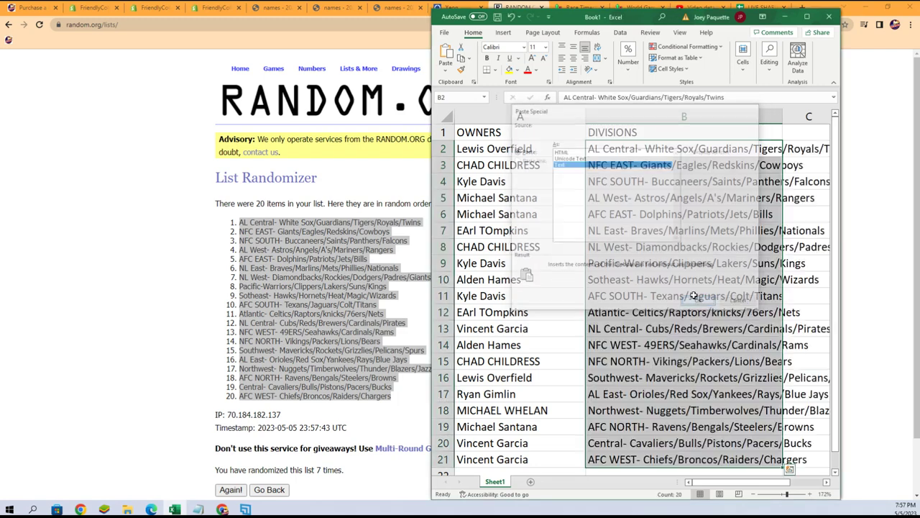
left_click(575, 114)
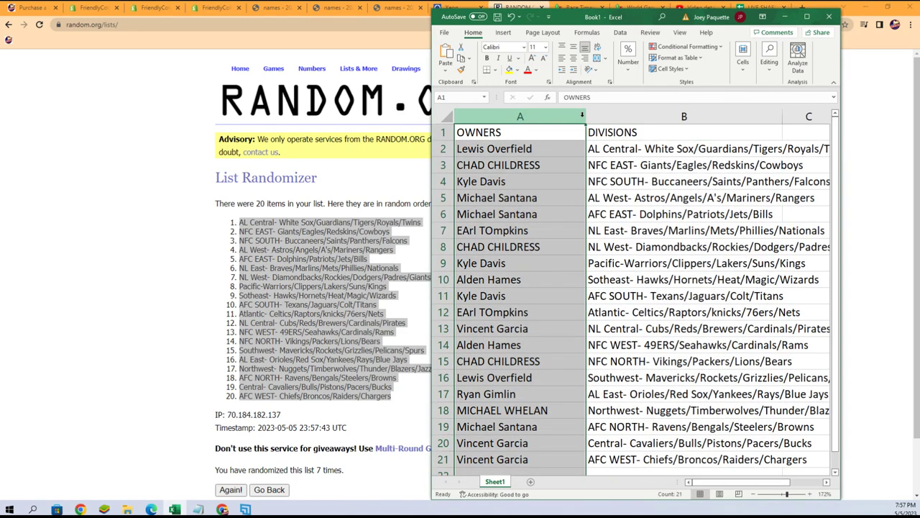
left_click_drag(586, 118, 552, 117)
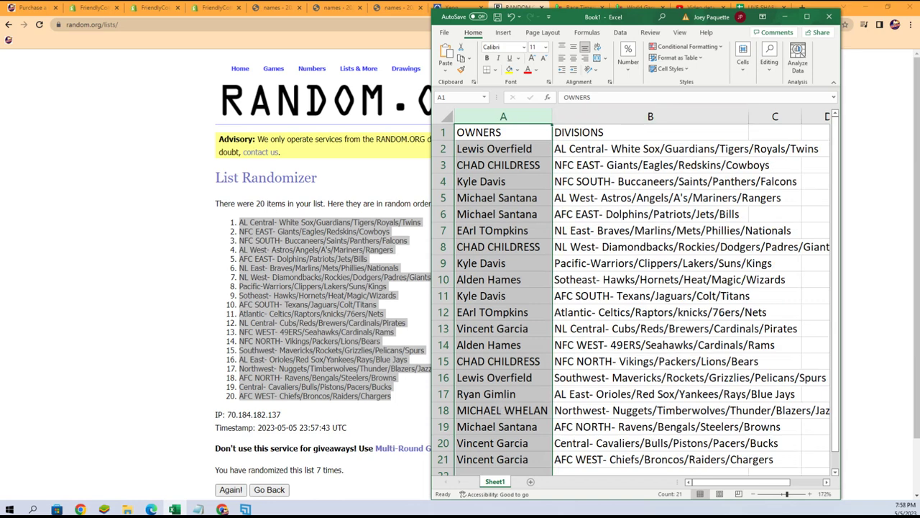